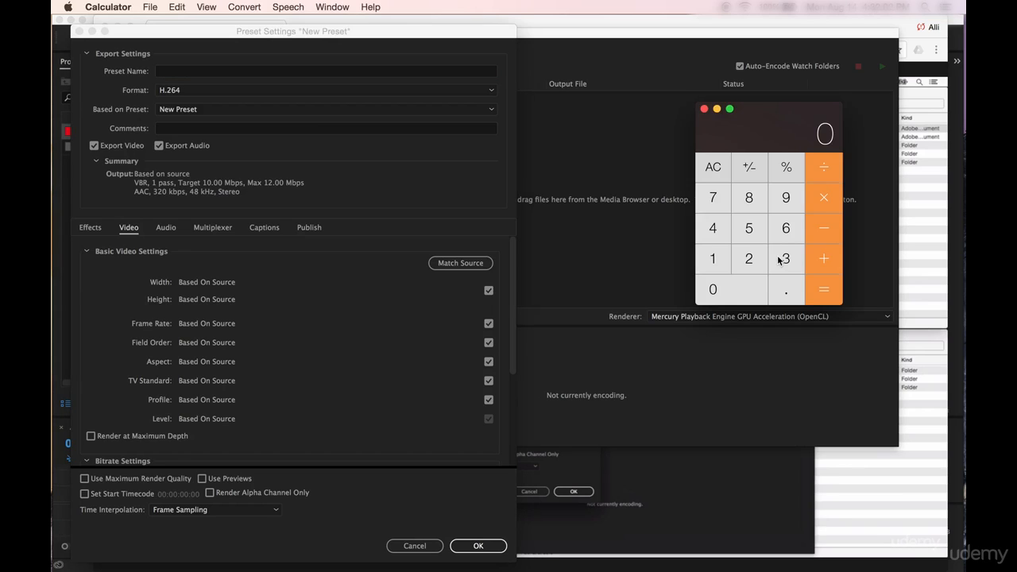
- Divide the 4K frame width of 3840 by 4 in Calculator
left_click(780, 260)
left_click(751, 199)
left_click(713, 228)
left_click(721, 292)
left_click(713, 228)
left_click(814, 295)
- Switch back to Media Encoder and begin the new preset's name with "960x"
left_click(178, 70)
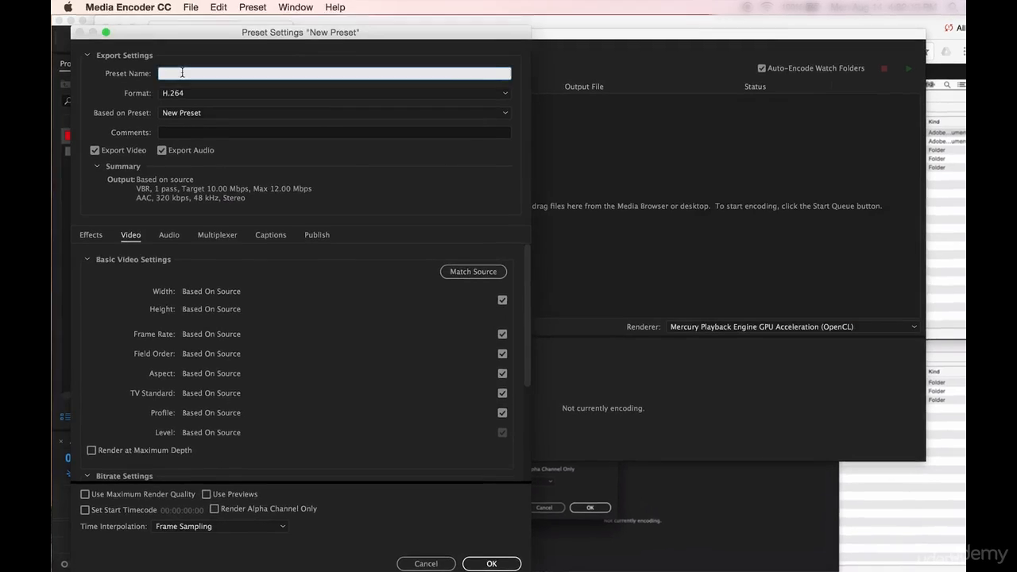
type("960")
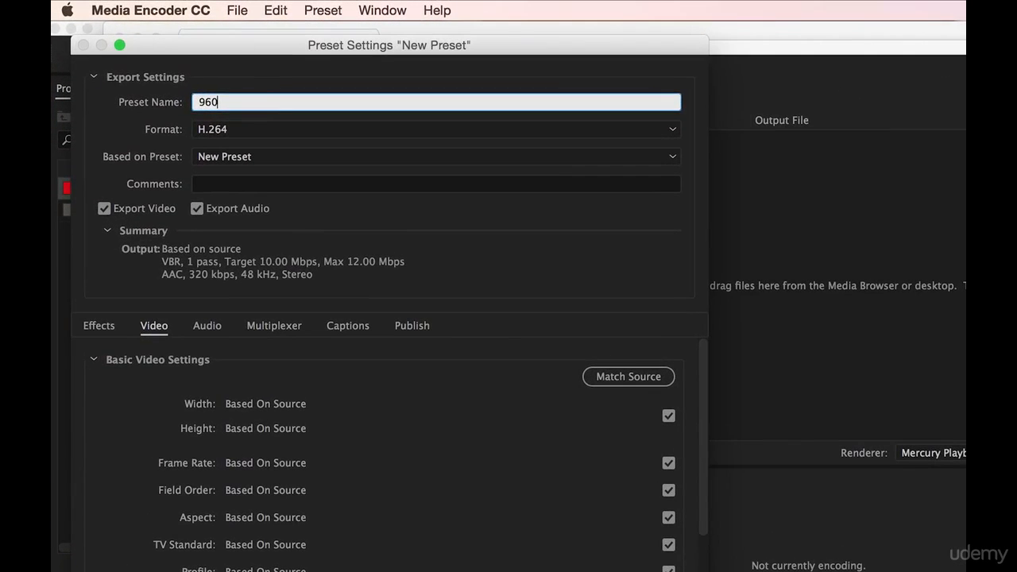
type("s")
key("BackSpace")
type("x")
- Divide the 4K frame height of 2160 by 4 in Calculator and close it
left_click(795, 370)
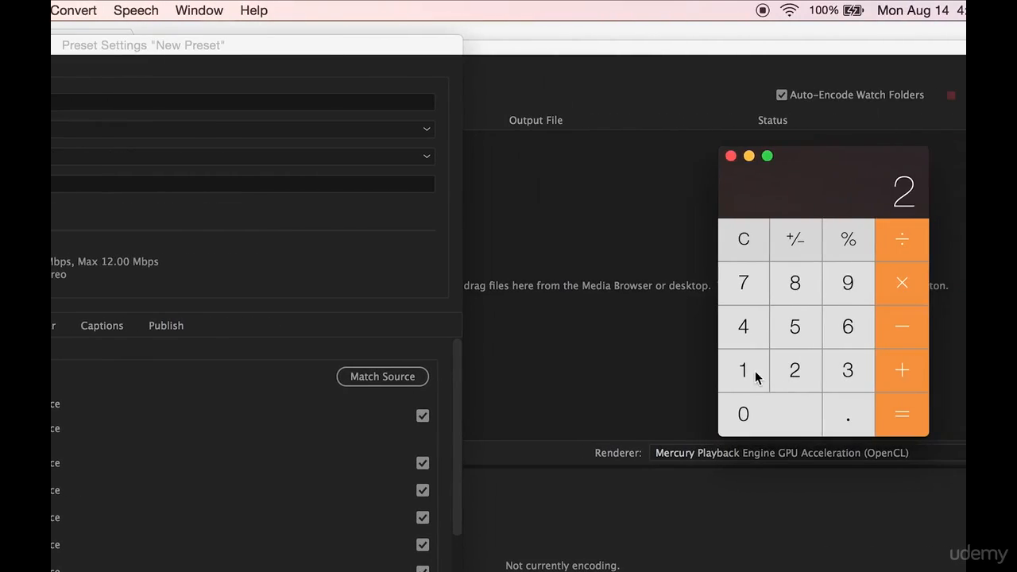
left_click(755, 375)
left_click(848, 332)
left_click(795, 405)
left_click(896, 245)
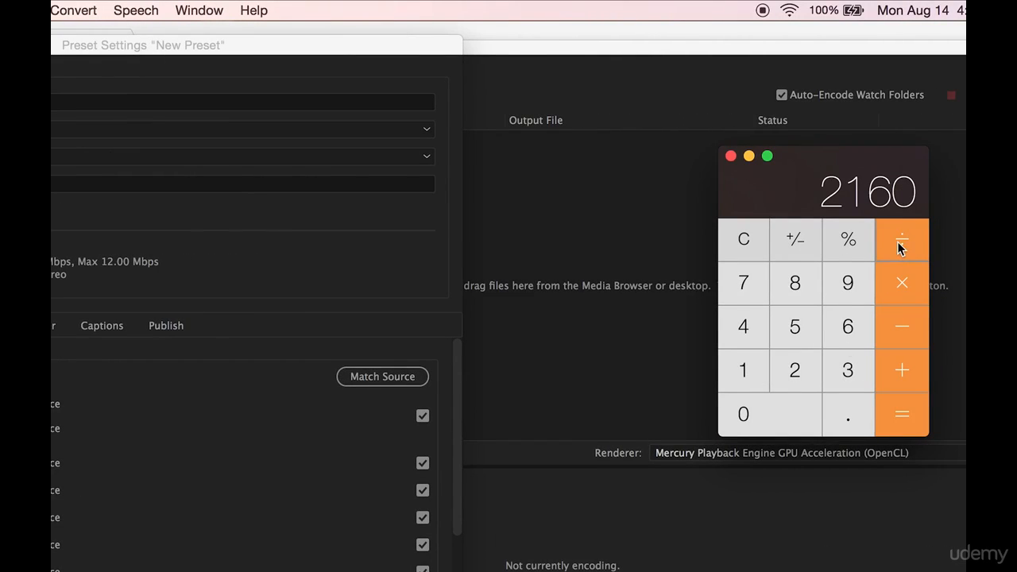
left_click(741, 327)
left_click(903, 417)
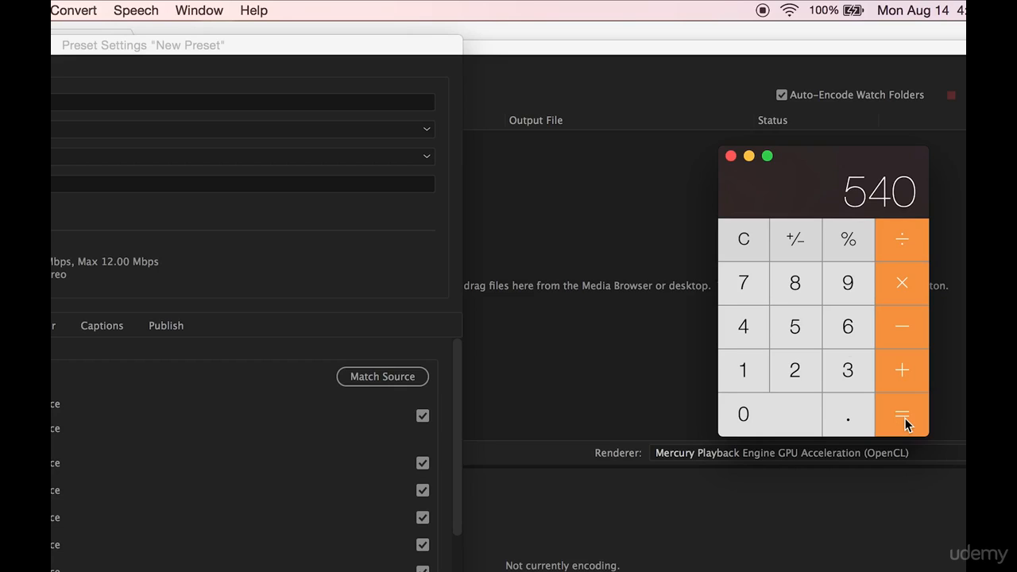
left_click(730, 156)
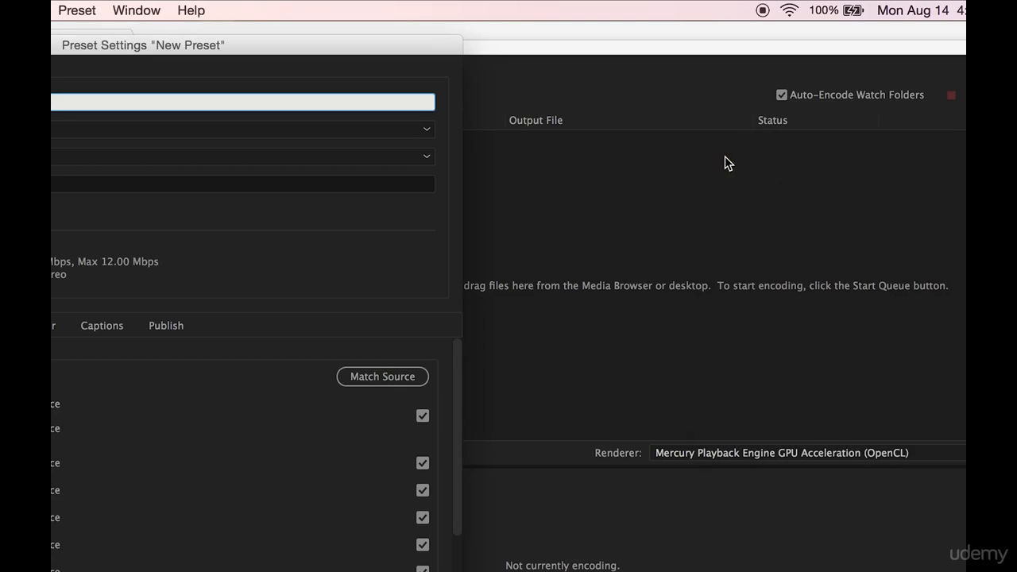
- Complete the preset name so it reads "960x540 (3840x2160) 4k 23.98fps"
type("540")
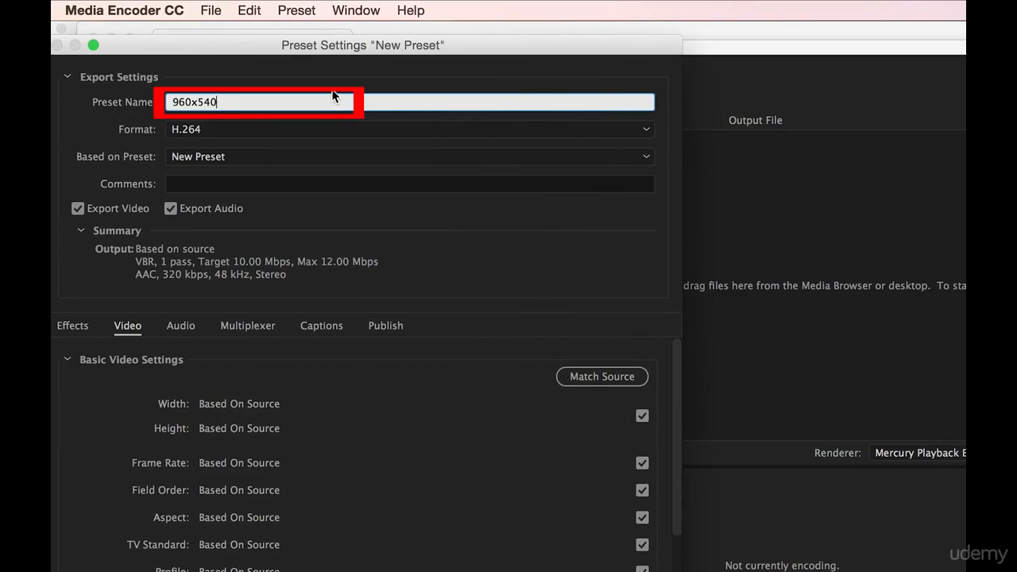
type(" (3840x2160) 4k 23")
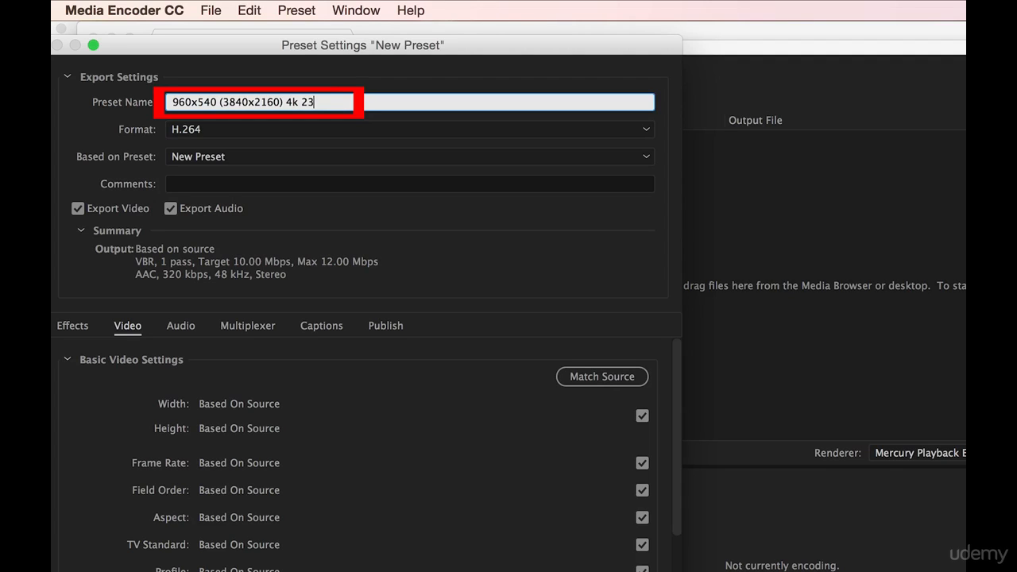
type(".98fps")
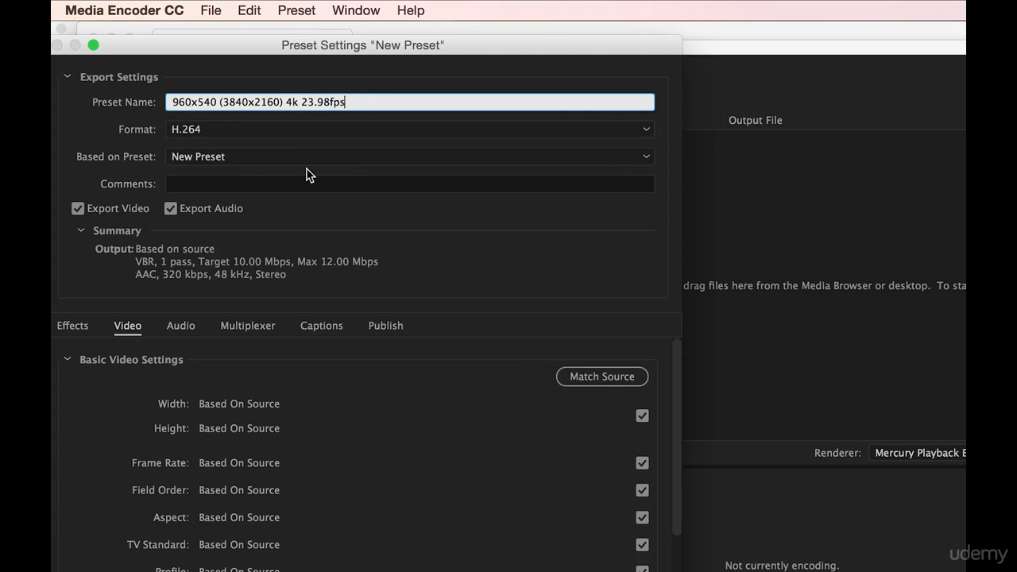
- Base the preset on "Apple TV, iPad, iPhone 4 and newer - 960x540 23.976" and turn off audio export
left_click(318, 159)
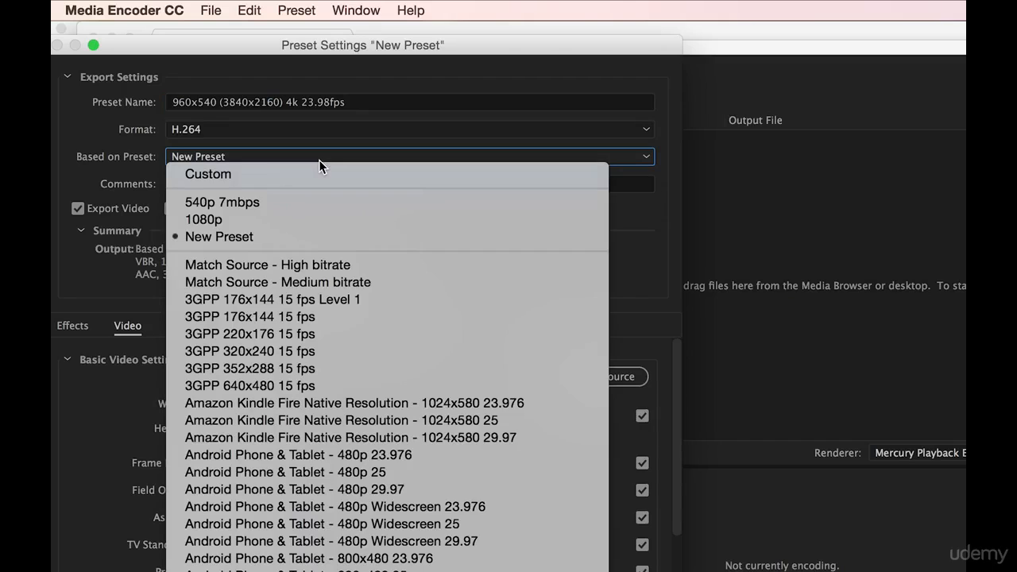
scroll(387, 366, "down", 10)
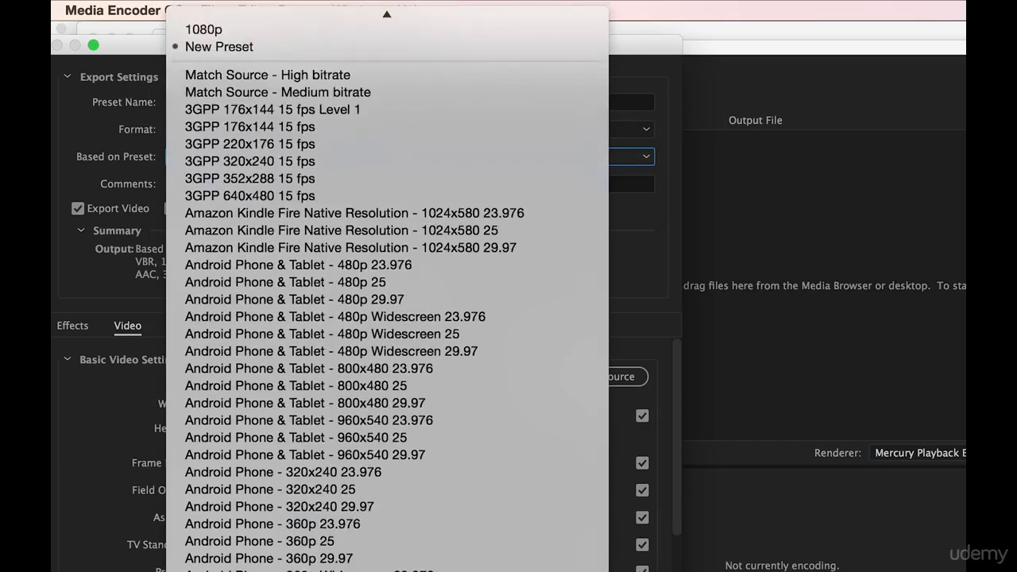
scroll(387, 318, "up", 4)
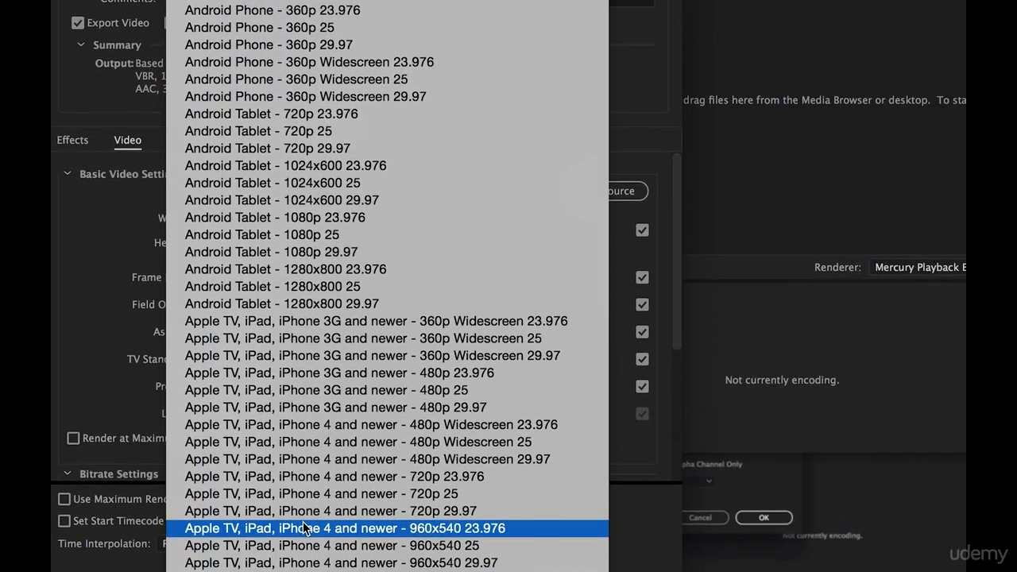
scroll(305, 528, "down", 3)
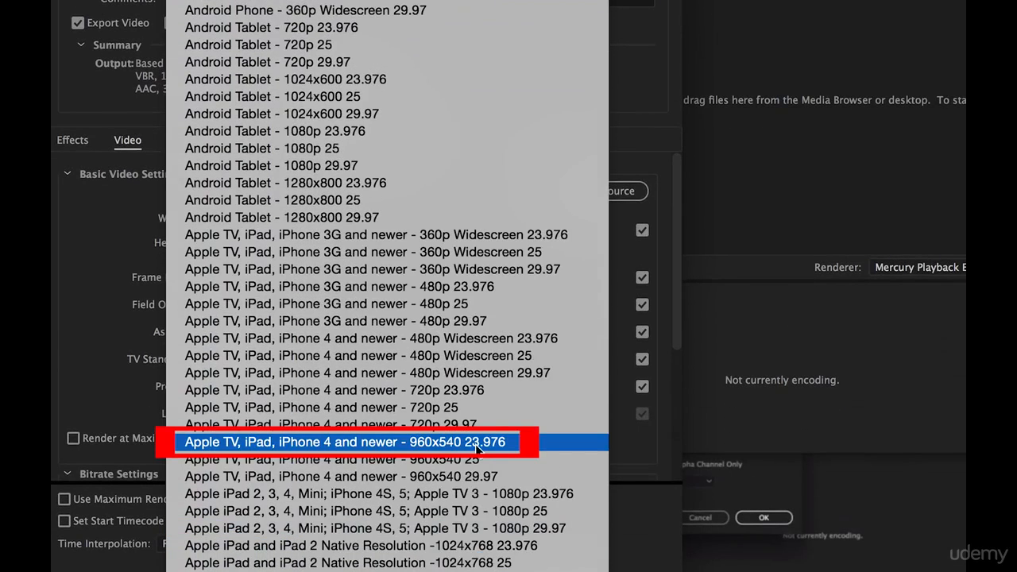
left_click(543, 442)
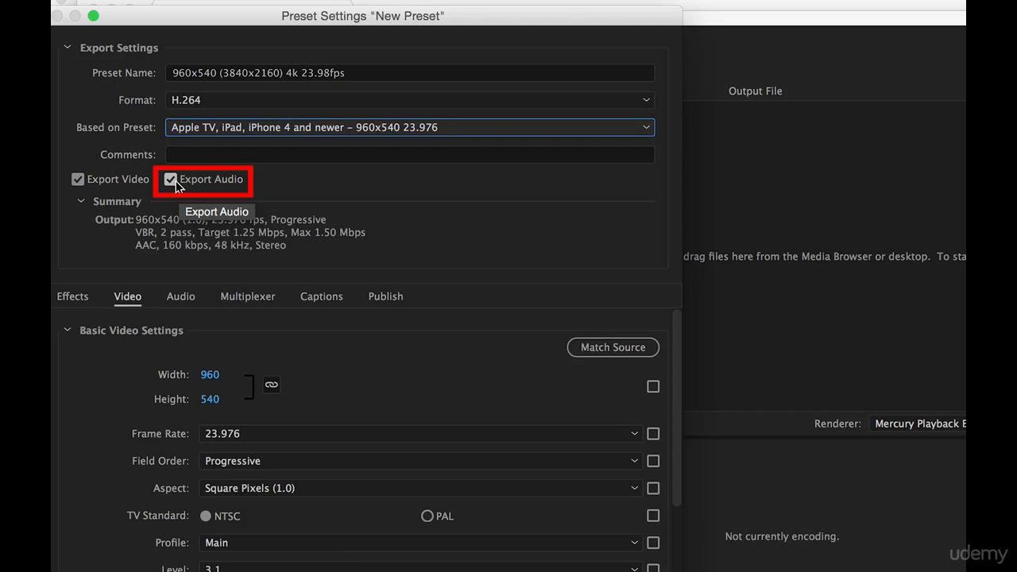
left_click(176, 185)
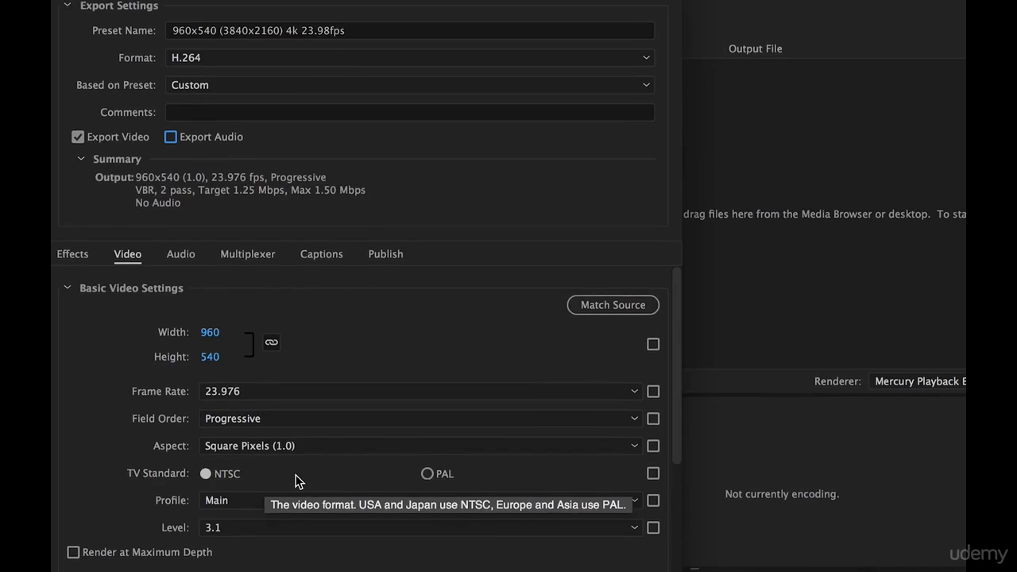
- Set the target bitrate to 2 Mbps and the maximum bitrate to 2.5 Mbps, and save the preset
scroll(306, 445, "down", 5)
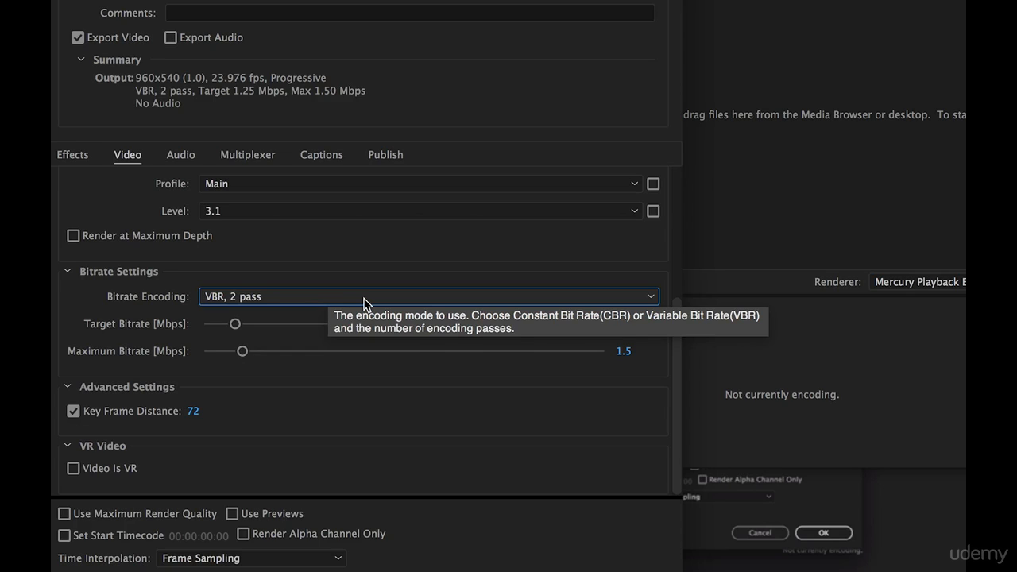
left_click(627, 324)
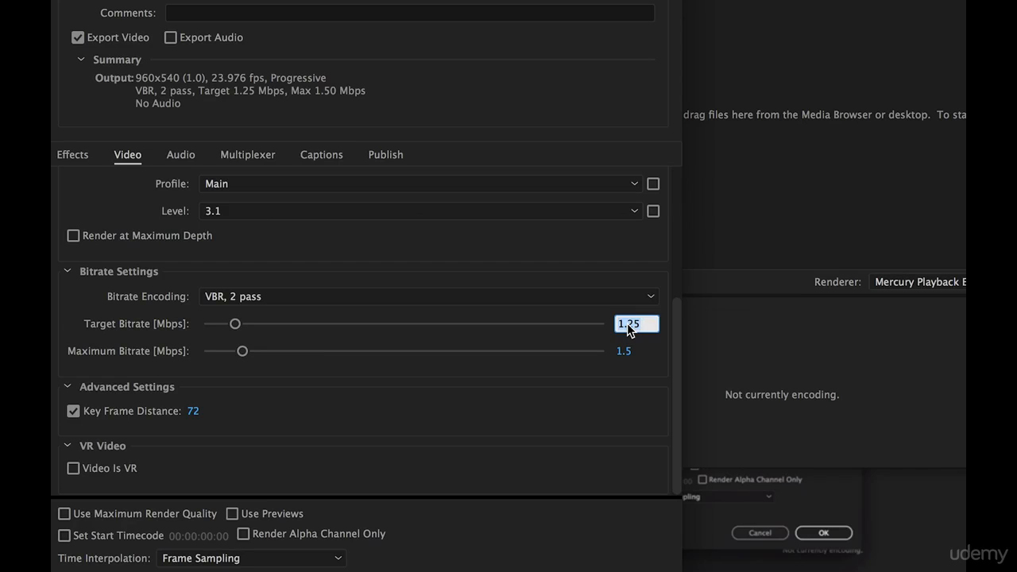
type("2")
left_click(599, 397)
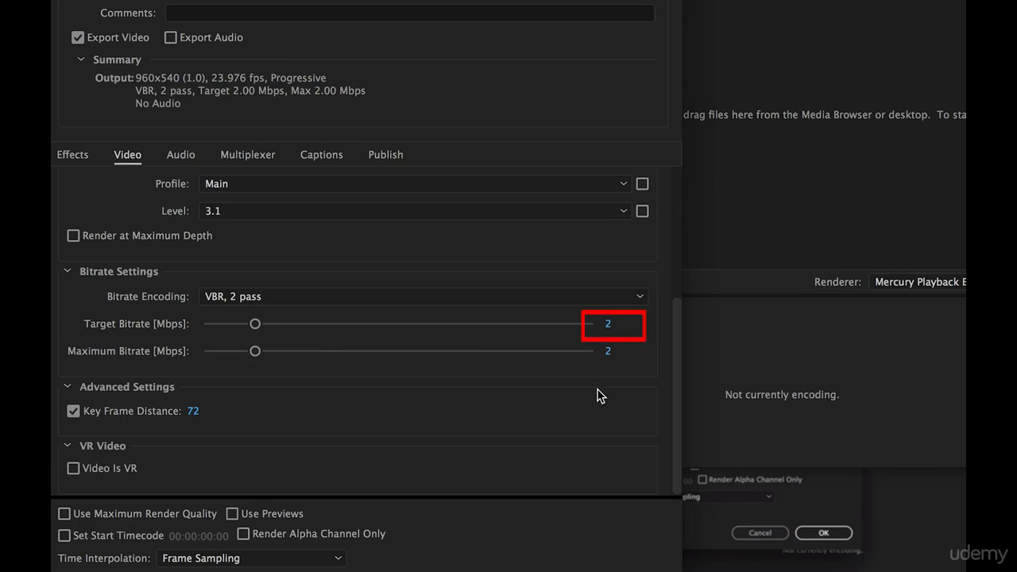
left_click(611, 351)
type("2.5")
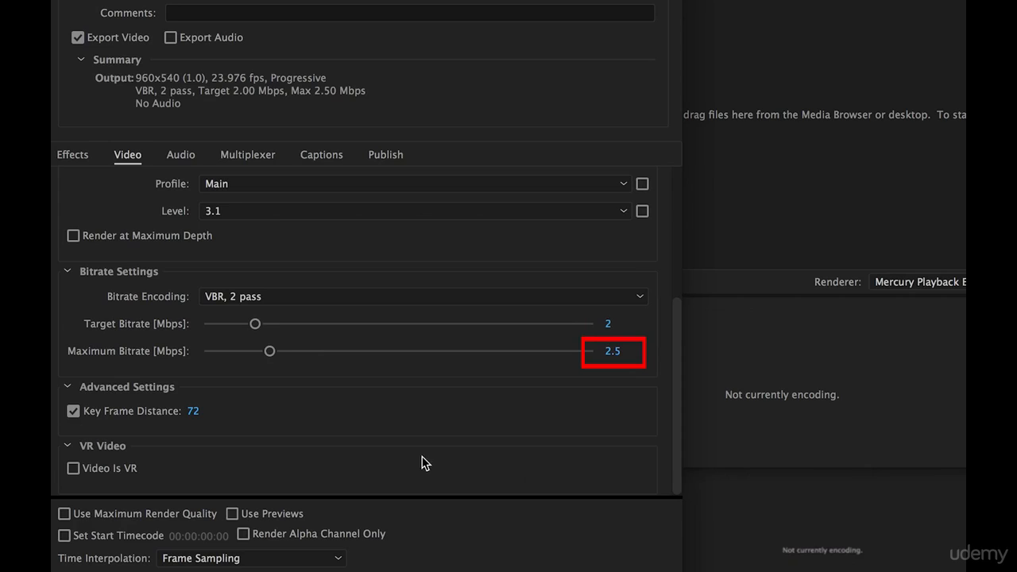
left_click(478, 540)
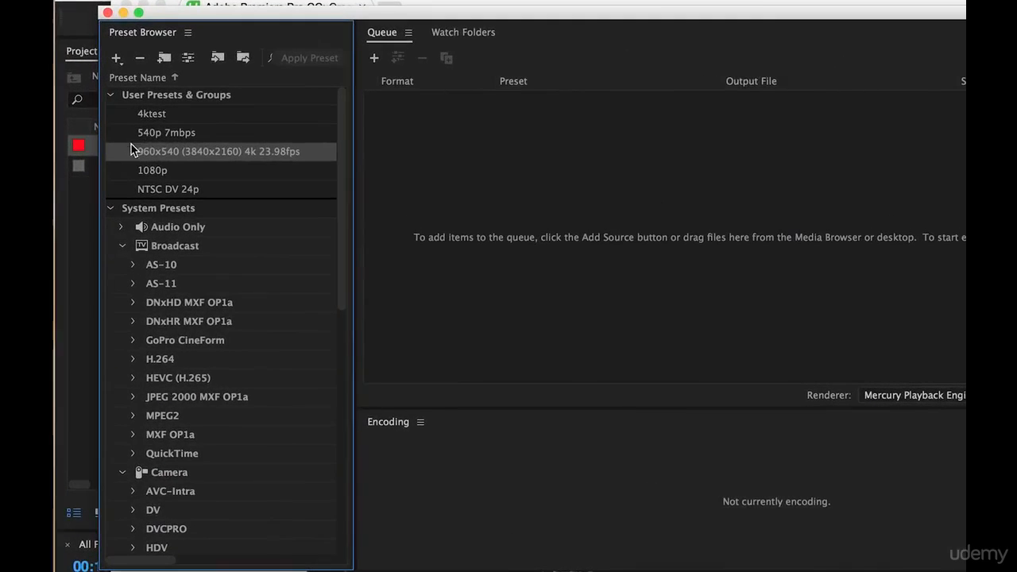
- Export the 960x540 (3840x2160) 4k 23.98fps preset to the Desktop as a Video Preset File (.epr)
mouse_move(251, 136)
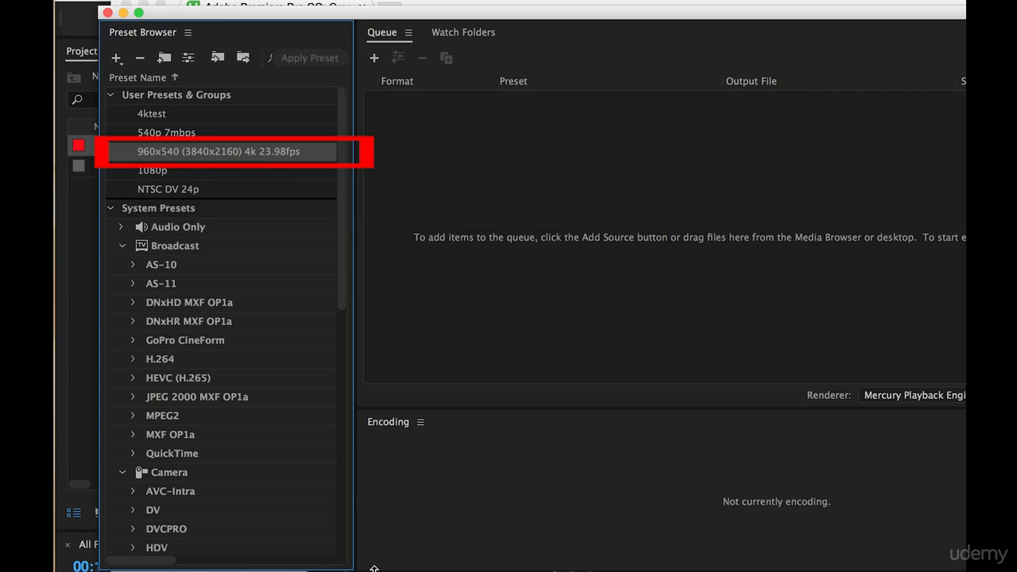
right_click(304, 153)
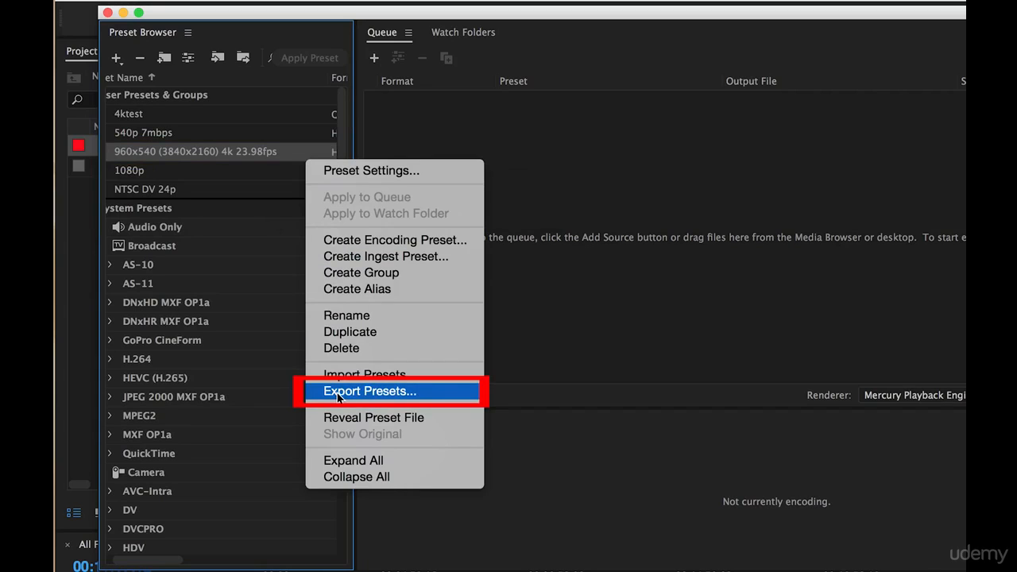
left_click(432, 396)
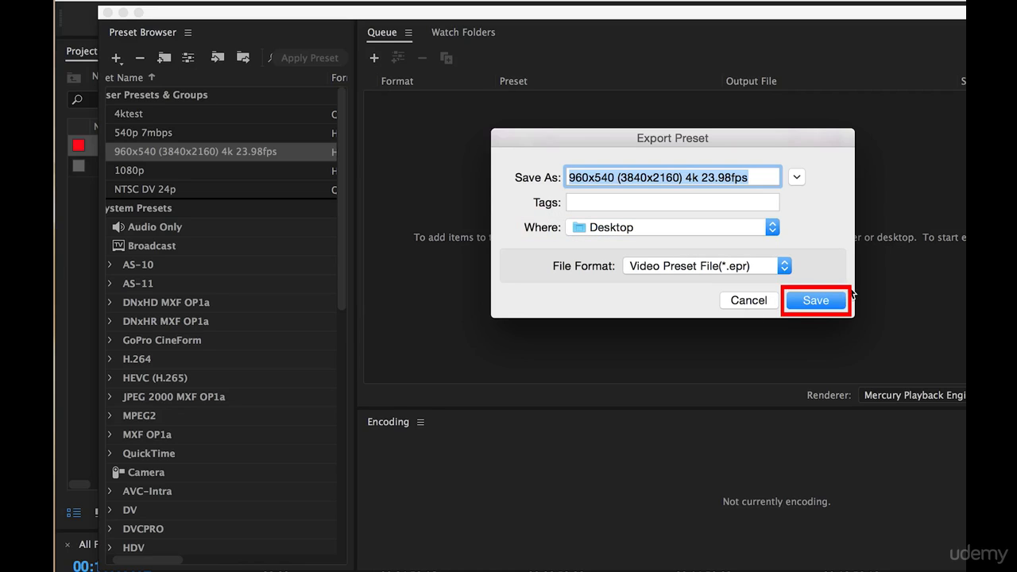
left_click(831, 302)
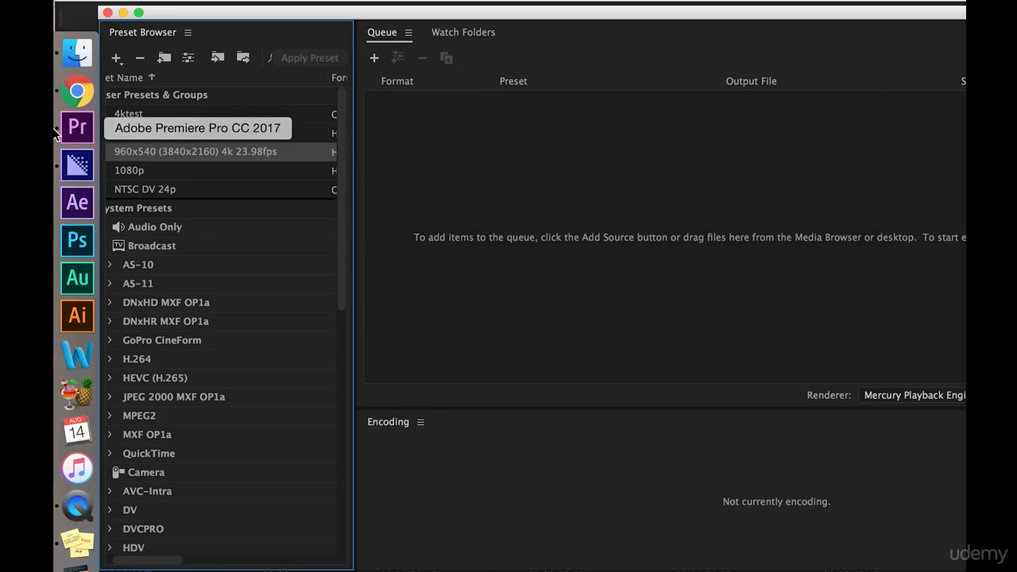
- Switch to Premiere Pro, open the A Cam bin and sort its clips by Video Info
left_click(78, 129)
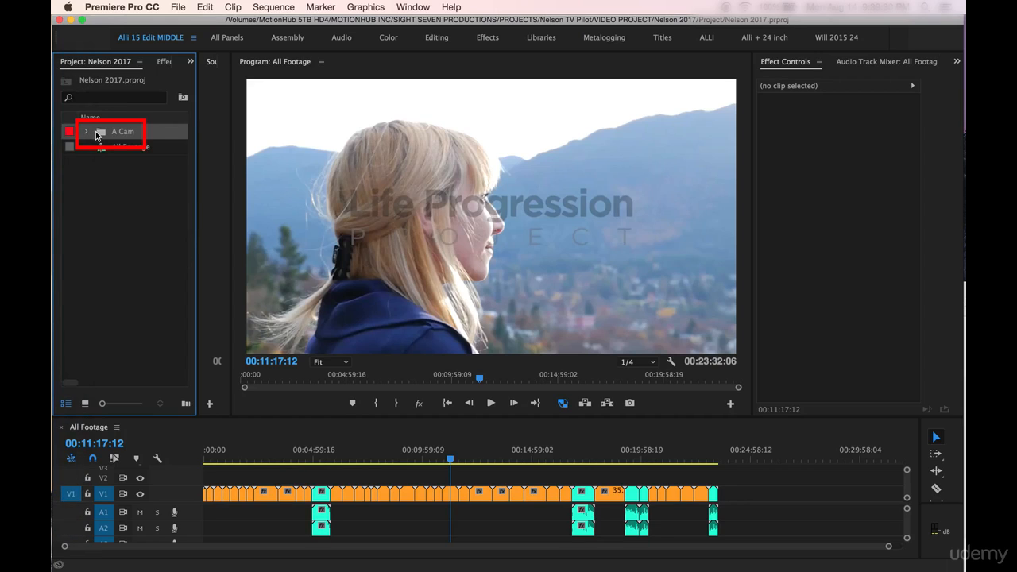
double_click(96, 131)
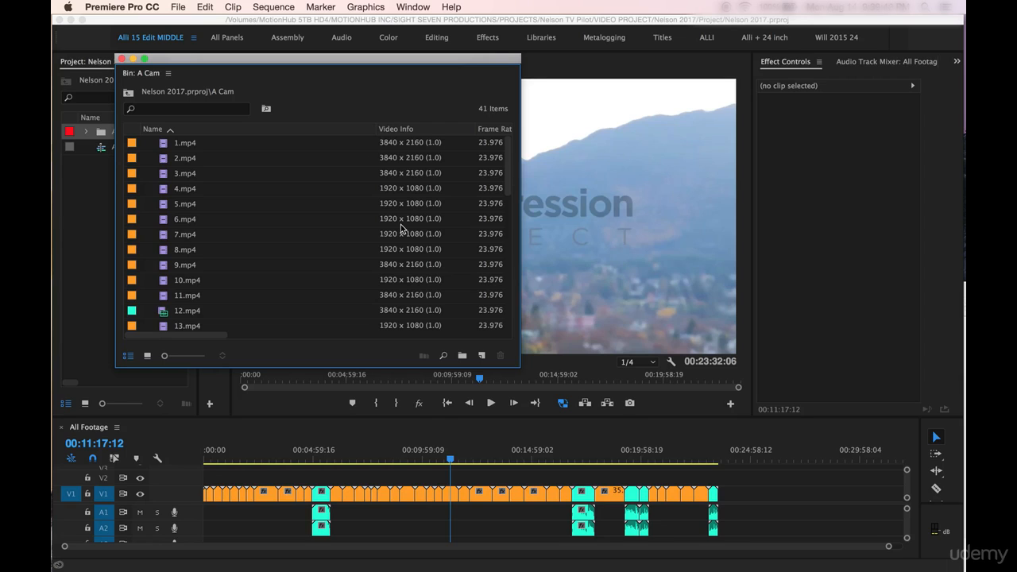
scroll(393, 247, "down", 5)
scroll(393, 246, "up", 5)
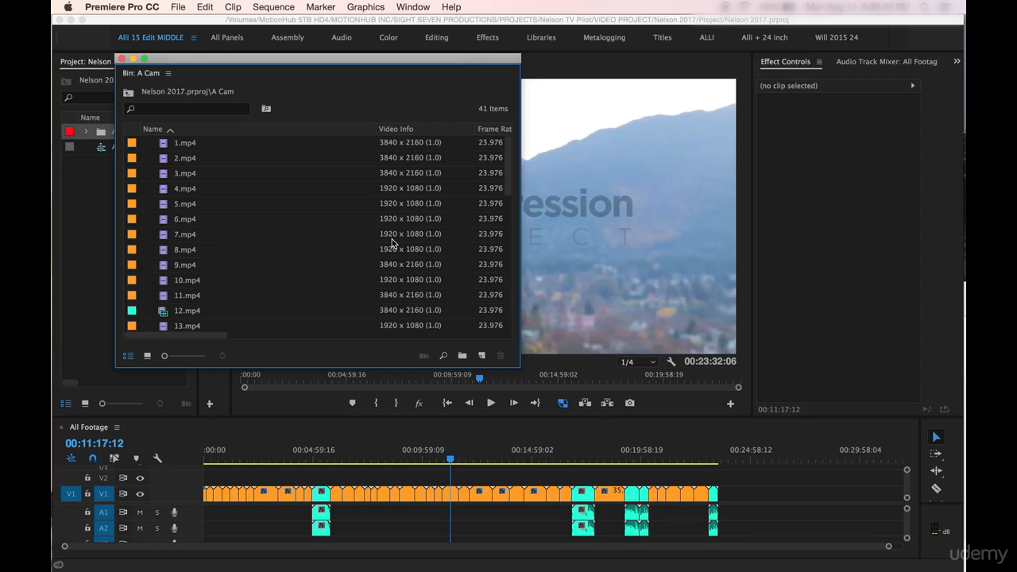
left_click(433, 132)
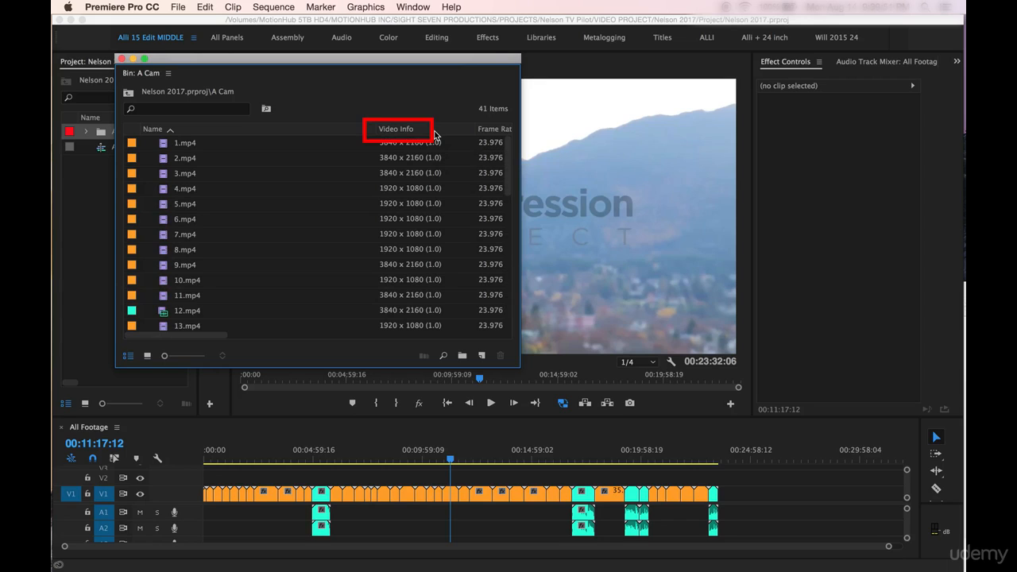
- Select all the 3840 x 2160 clips in the A Cam bin, from 43.mp4 up to 1.mp4
scroll(389, 232, "down", 10)
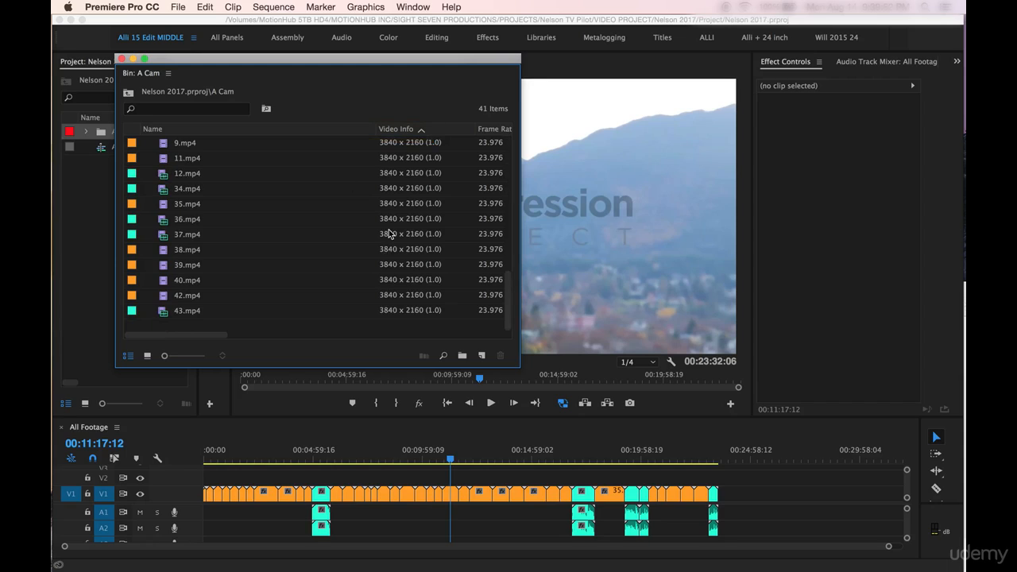
left_click(409, 311)
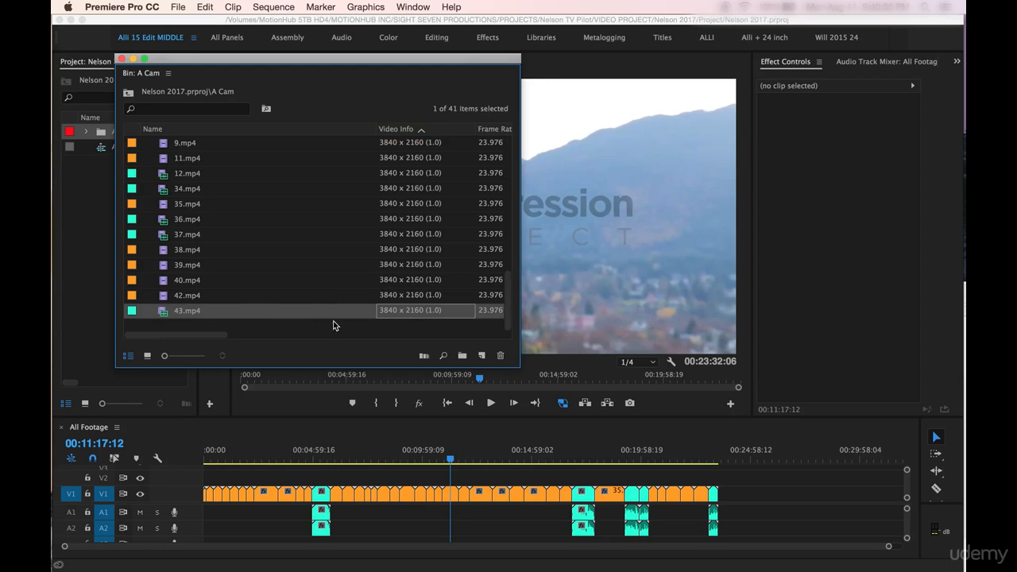
scroll(368, 277, "up", 5)
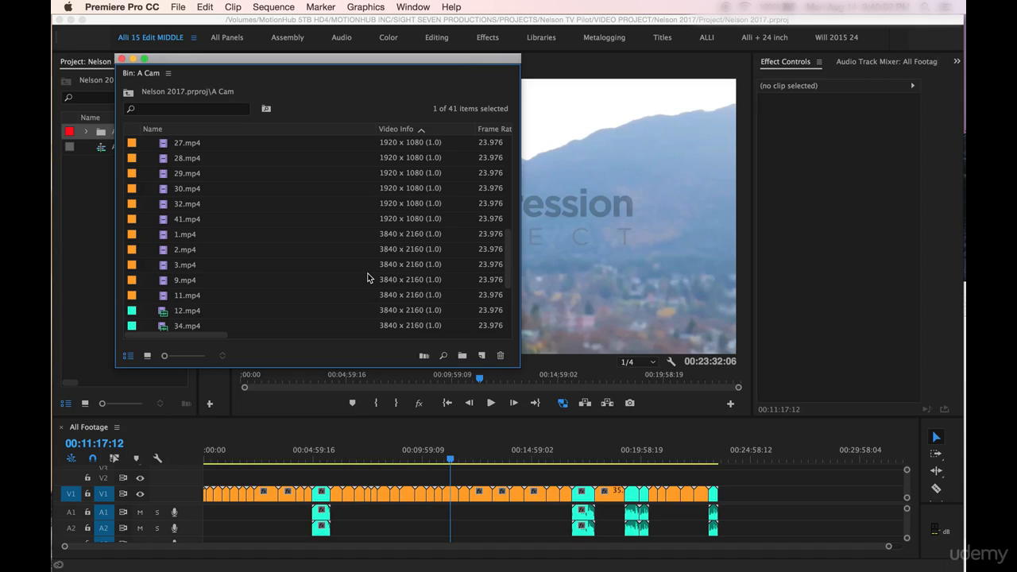
left_click(403, 239, "shift")
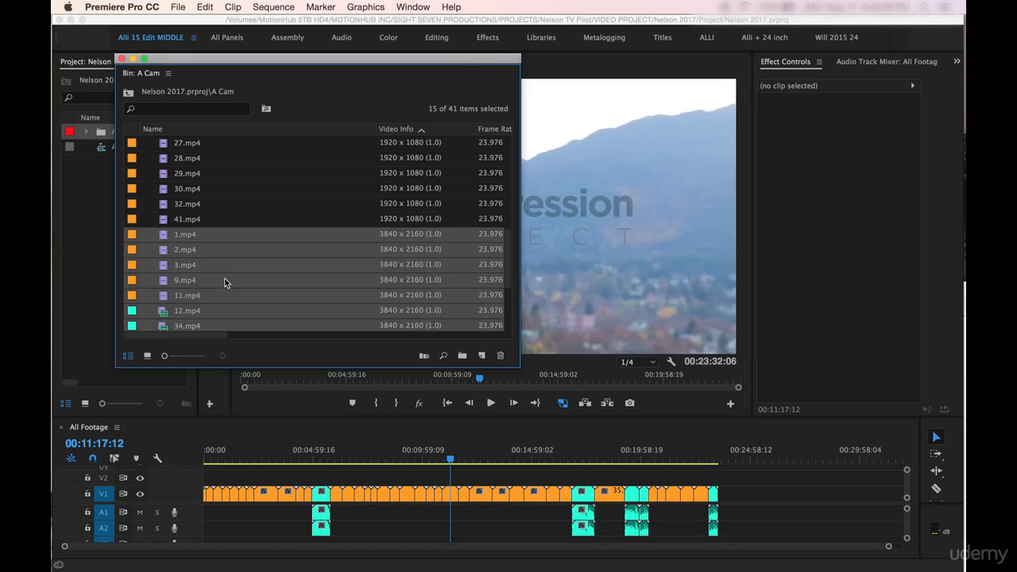
scroll(235, 281, "down", 5)
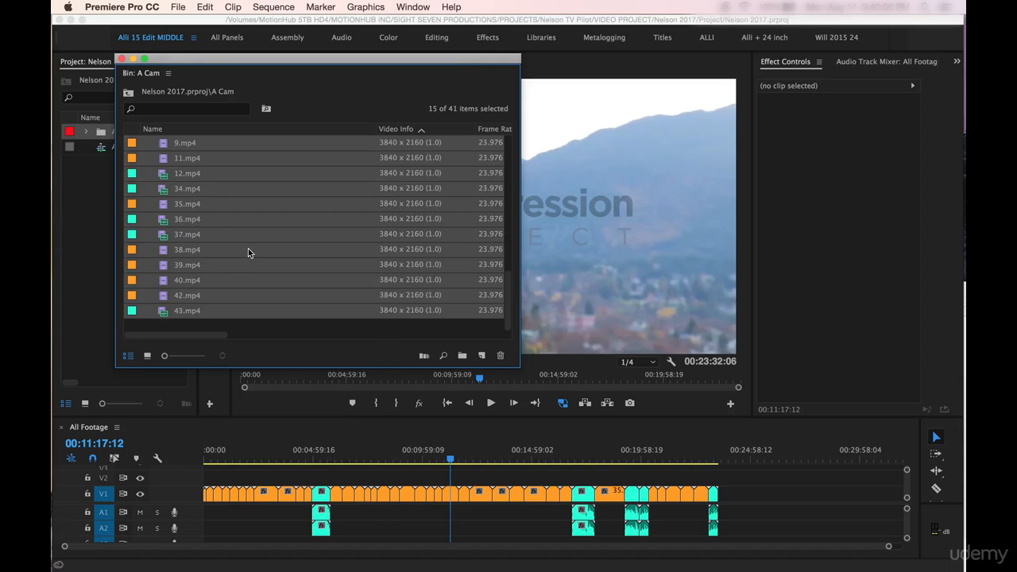
- Open the Create Proxies settings for the selected 3840 x 2160 clips in the A Cam bin
scroll(238, 276, "up", 2)
right_click(185, 262)
mouse_move(255, 442)
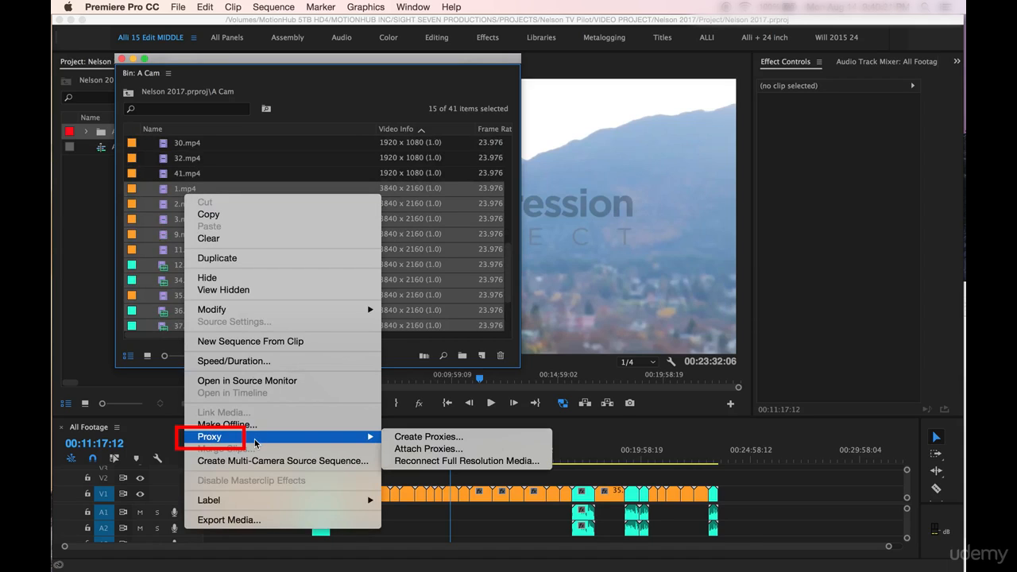
left_click(391, 437)
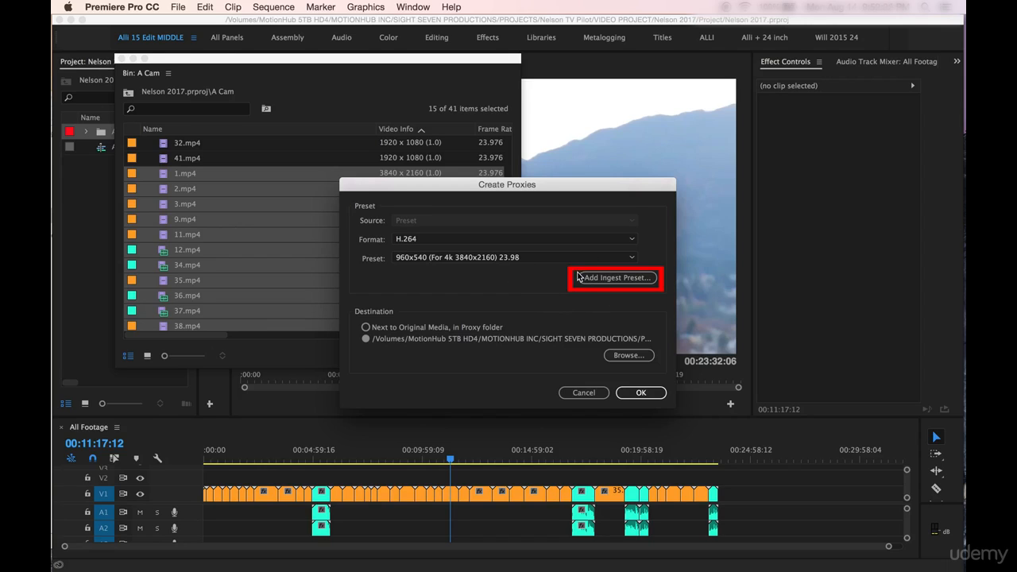
left_click(616, 277)
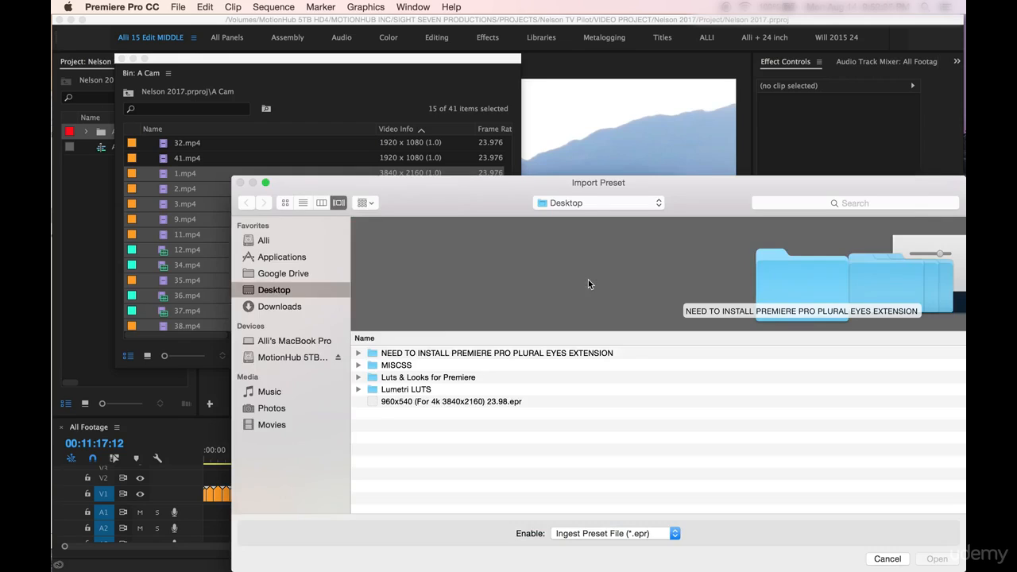
left_click(386, 403)
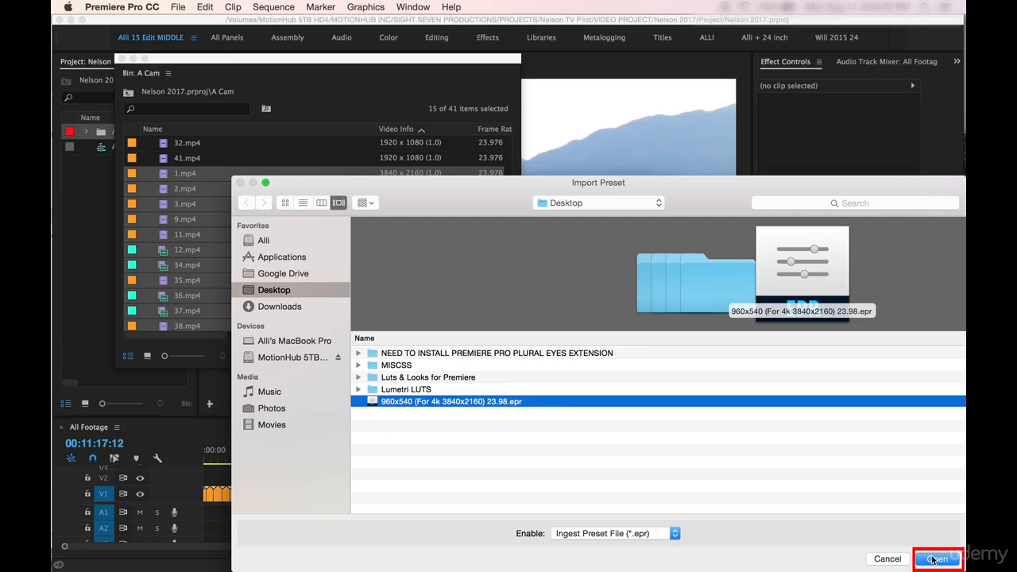
left_click(887, 562)
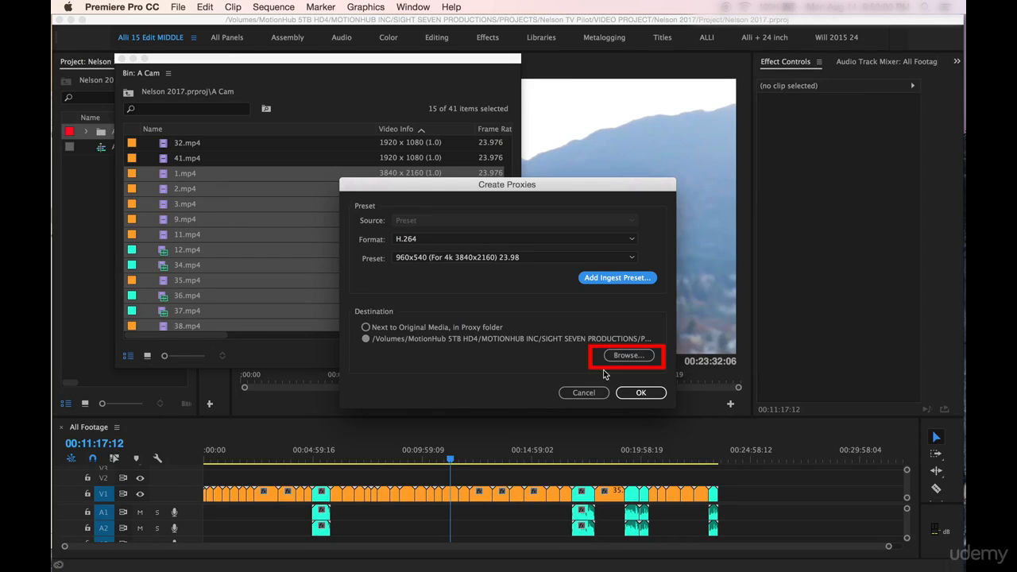
- Set the proxy destination to the Proxies folder inside the A Cam folder and start creating the proxy jobs
left_click(628, 355)
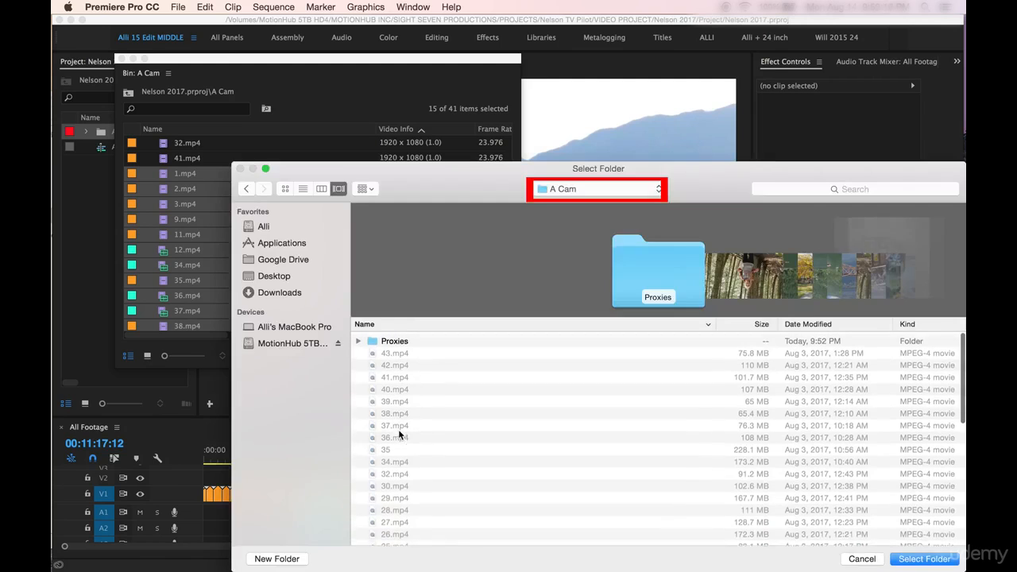
scroll(369, 497, "down", 2)
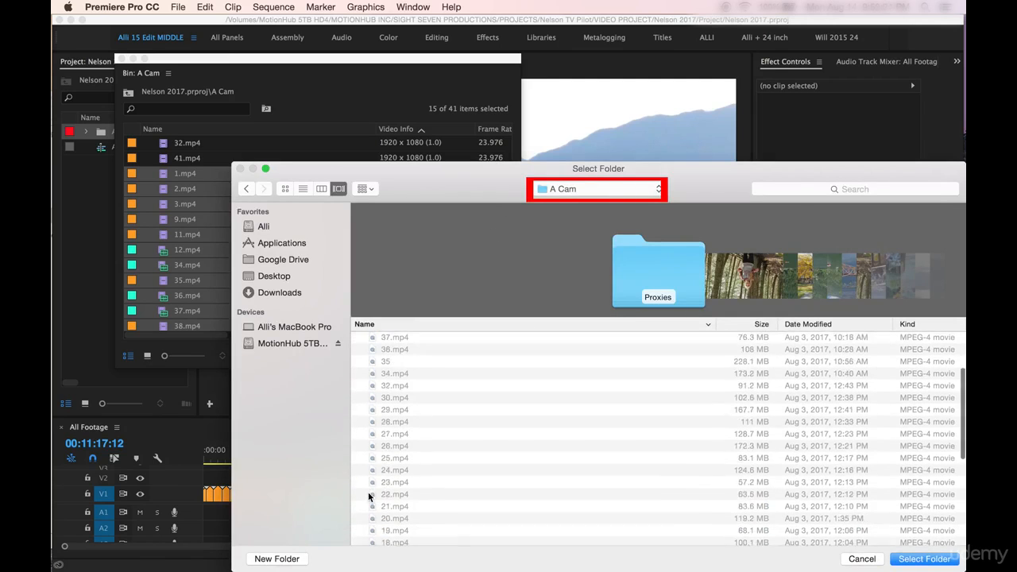
scroll(370, 492, "up", 3)
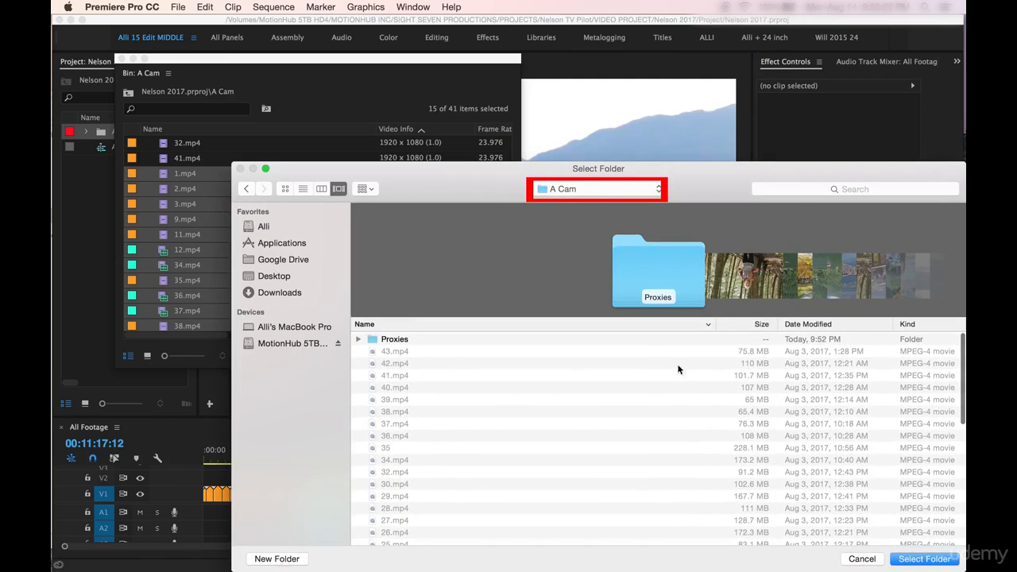
left_click(378, 344)
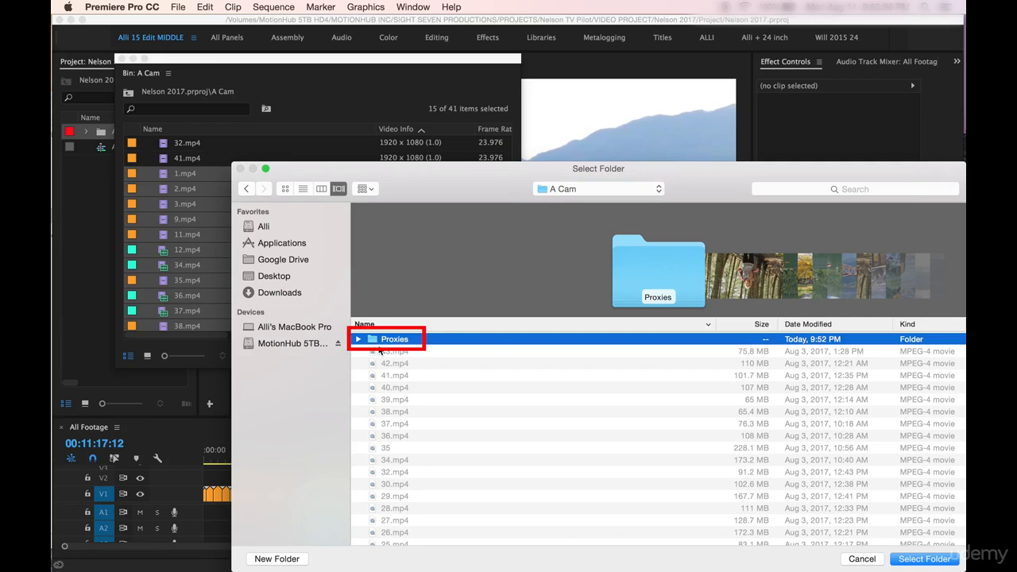
left_click(921, 559)
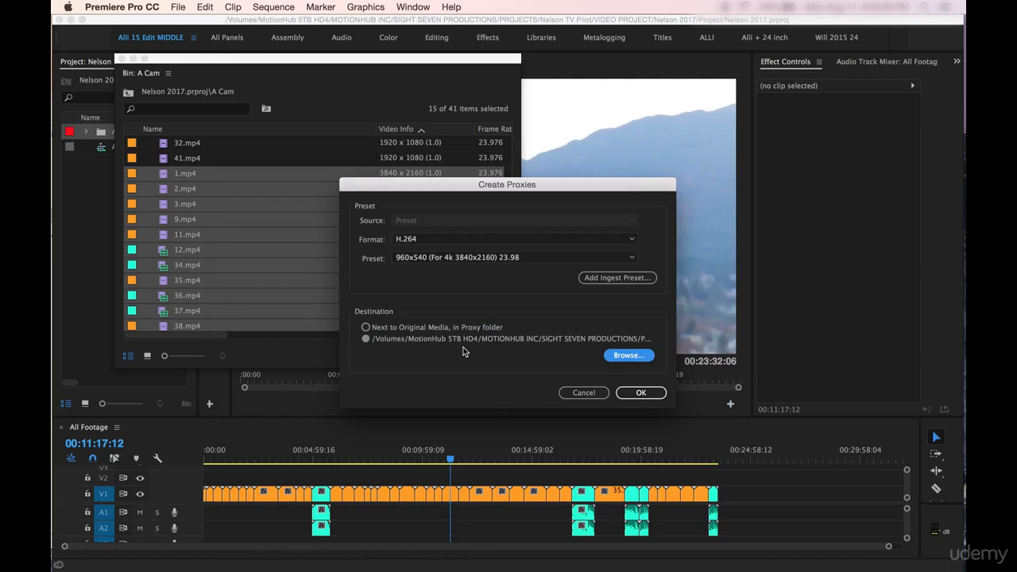
left_click(634, 393)
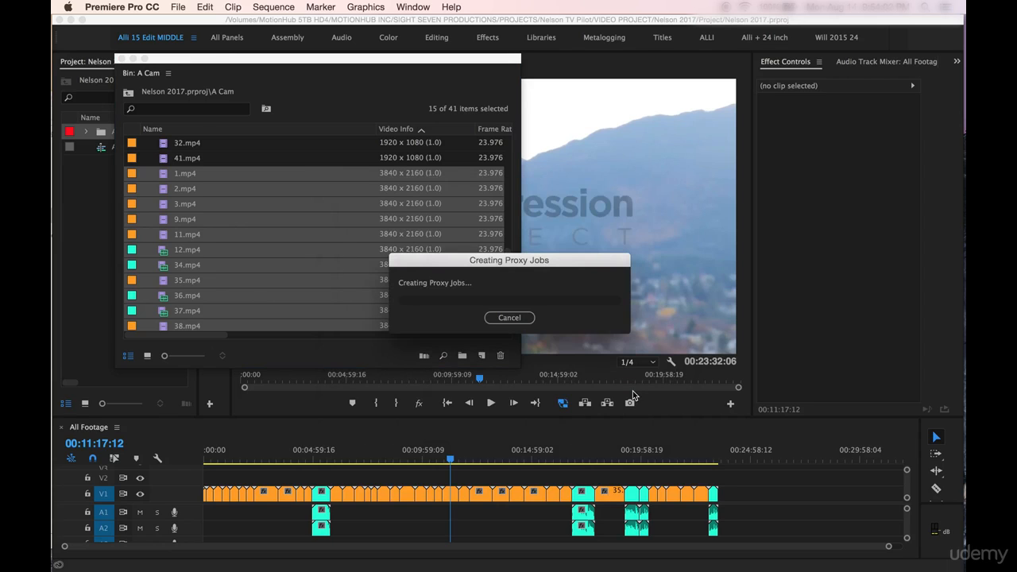